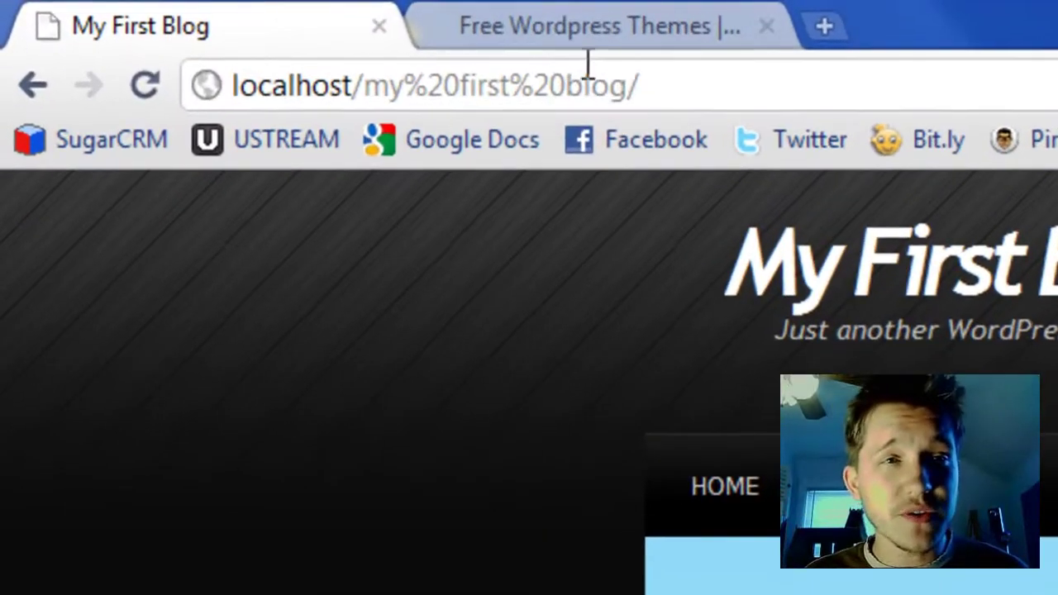
Open the blog's WordPress admin dashboard at localhost/my first blog/wp-admin.
click(666, 91)
click(661, 82)
text(wp-)
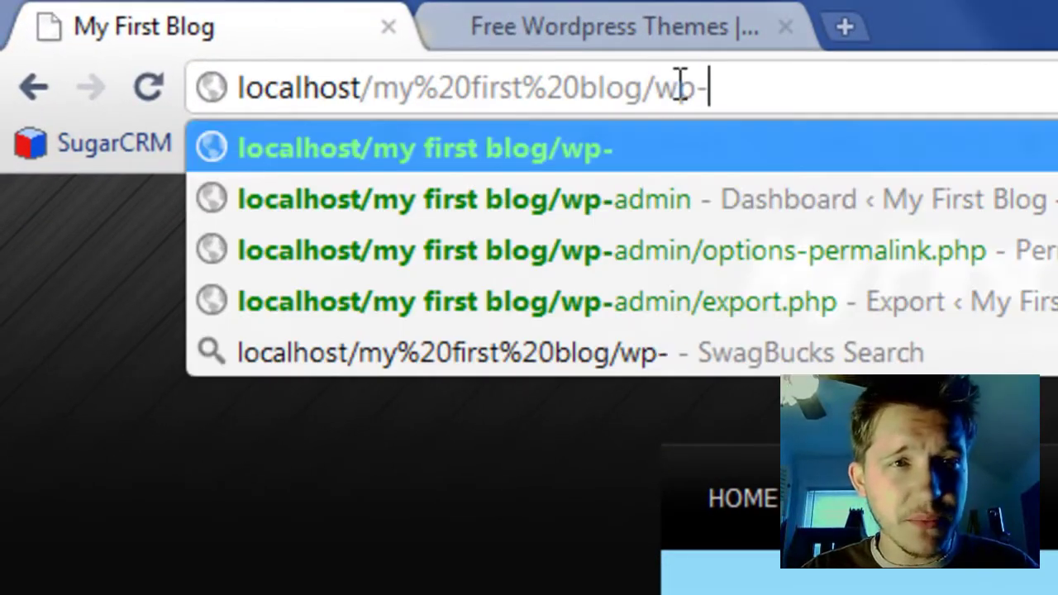
text(admin)
key(Return)
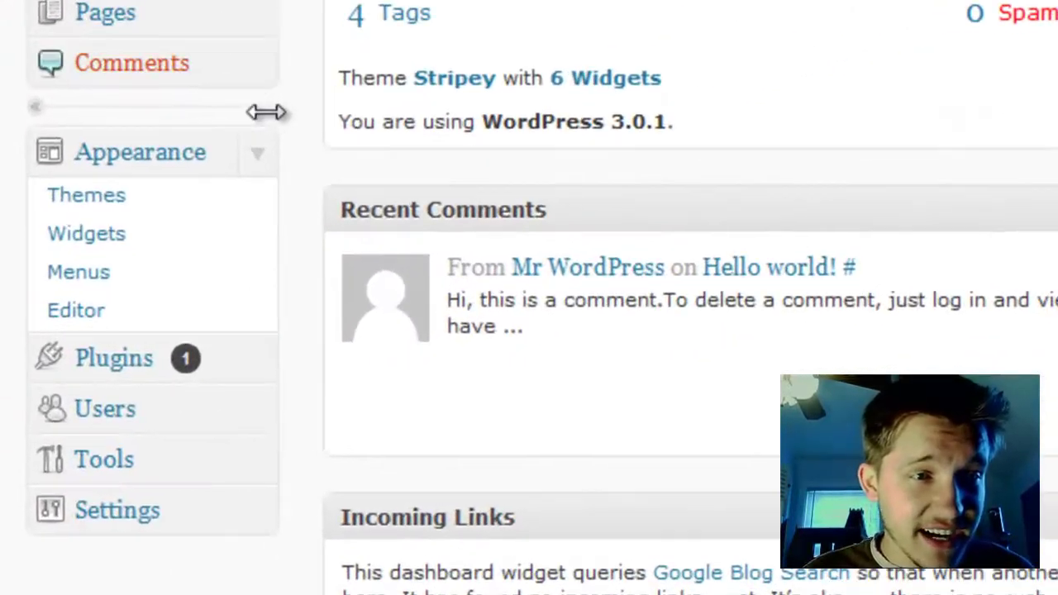
Open the Widgets page from the Appearance section.
click(98, 284)
click(271, 149)
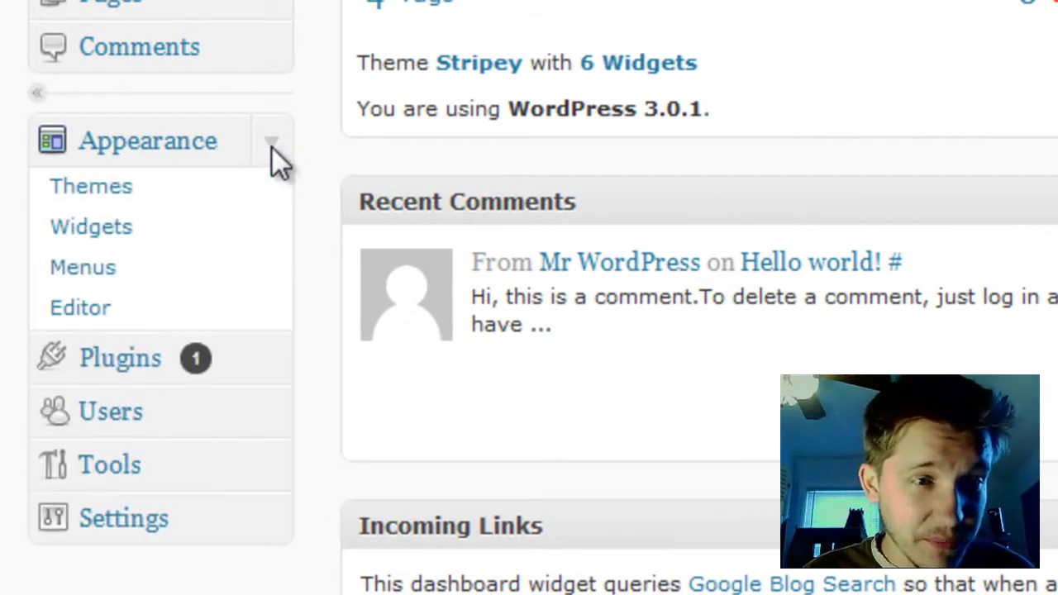
click(171, 228)
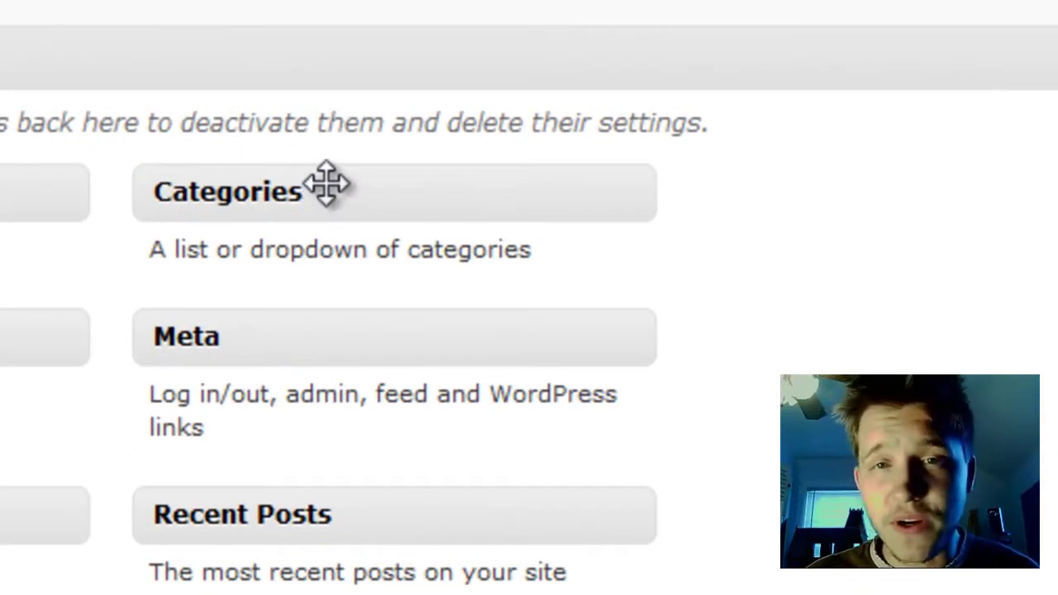
Add the Categories widget to Sidebar 1 with the title "My Blog Categories:", then save and close it.
drag(283, 200, 831, 280)
drag(488, 293, 1036, 184)
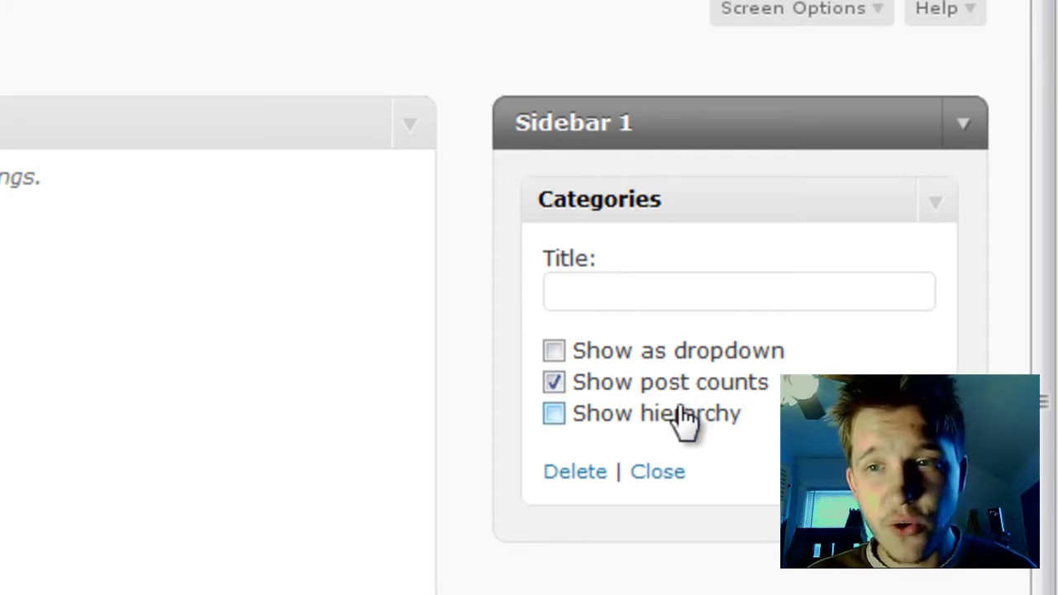
click(675, 295)
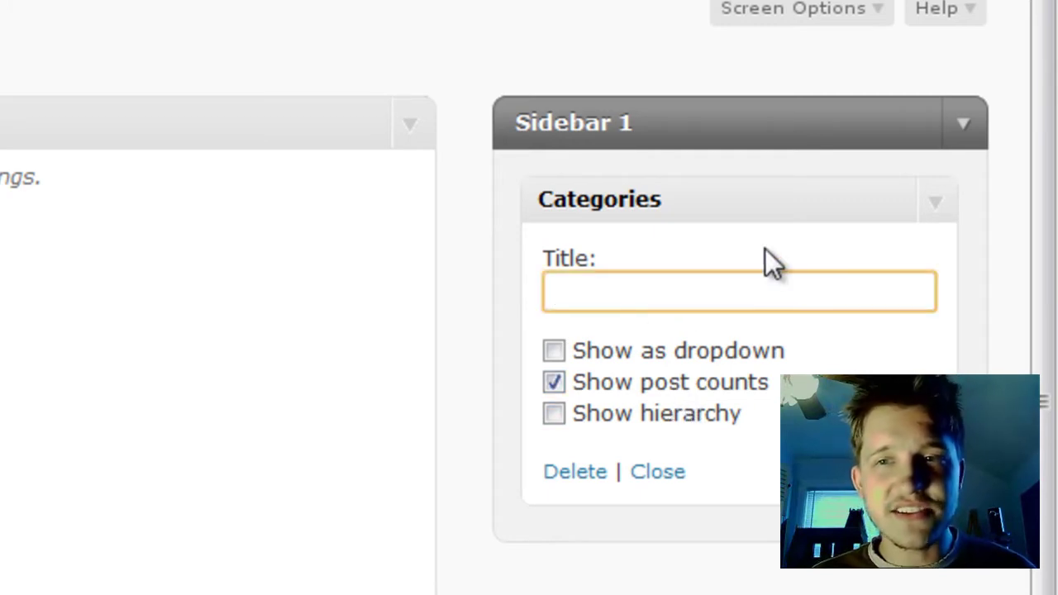
text(My)
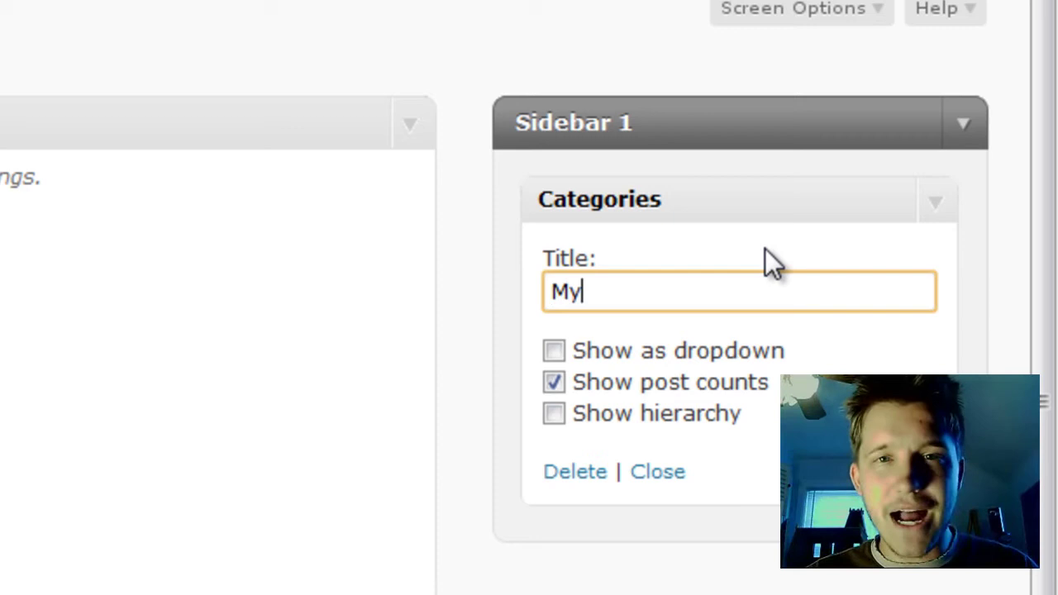
text( Blog Po)
key(BackSpace)
key(BackSpace)
text(Categori)
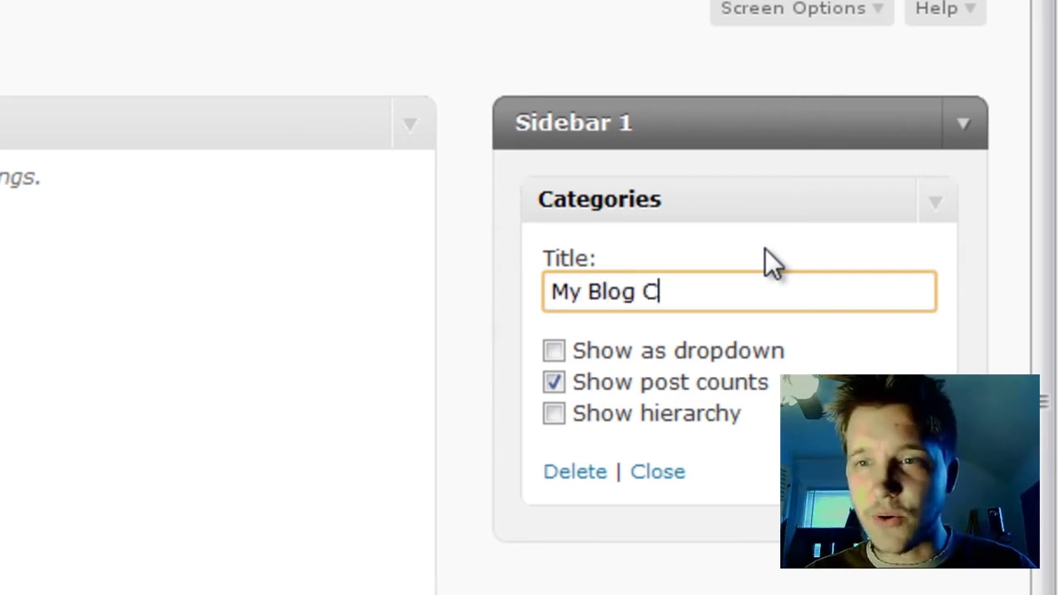
text(es:)
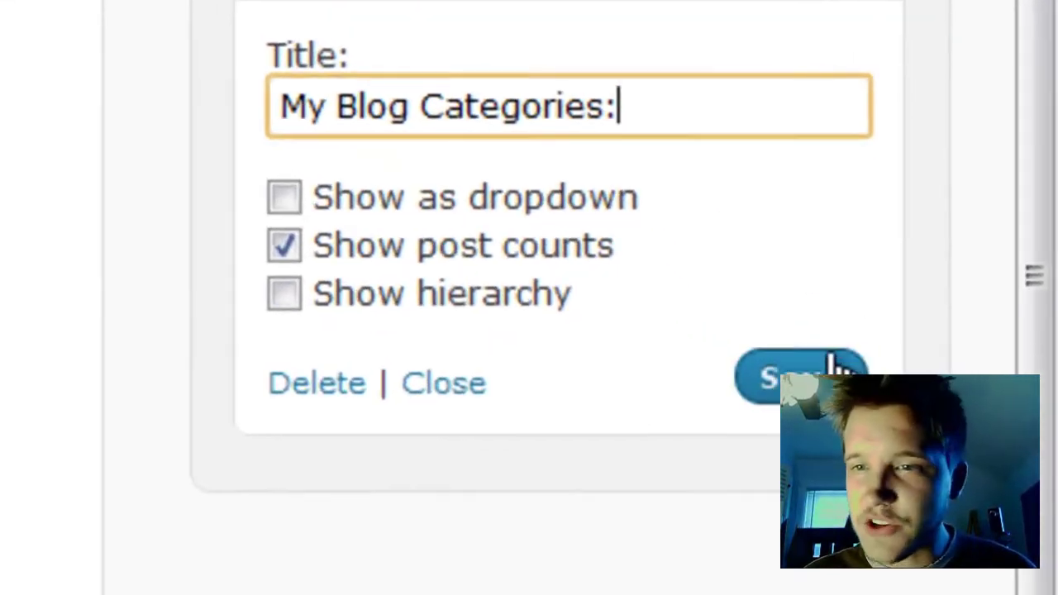
click(907, 470)
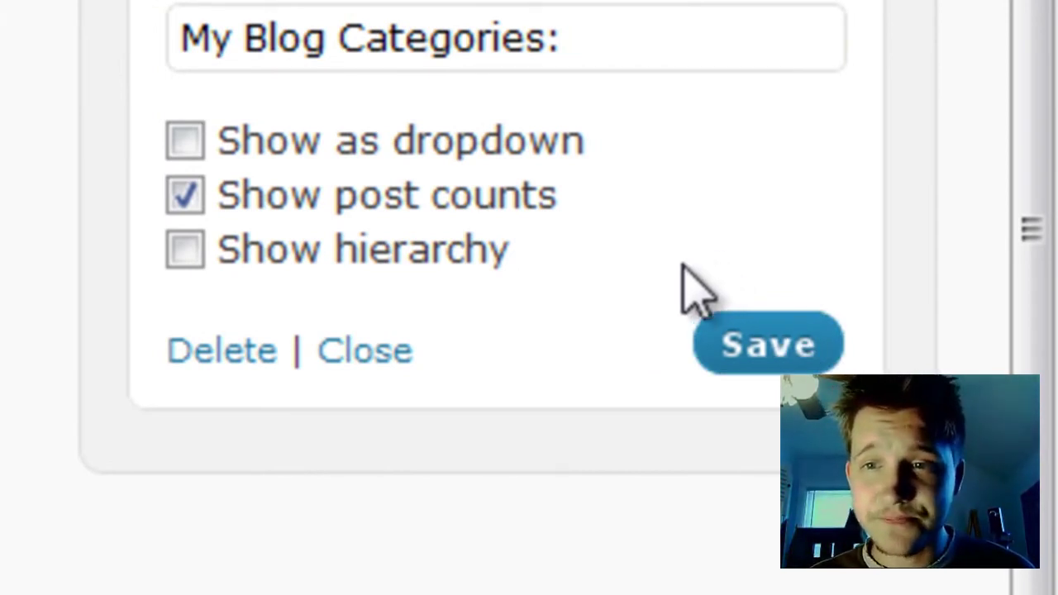
click(376, 351)
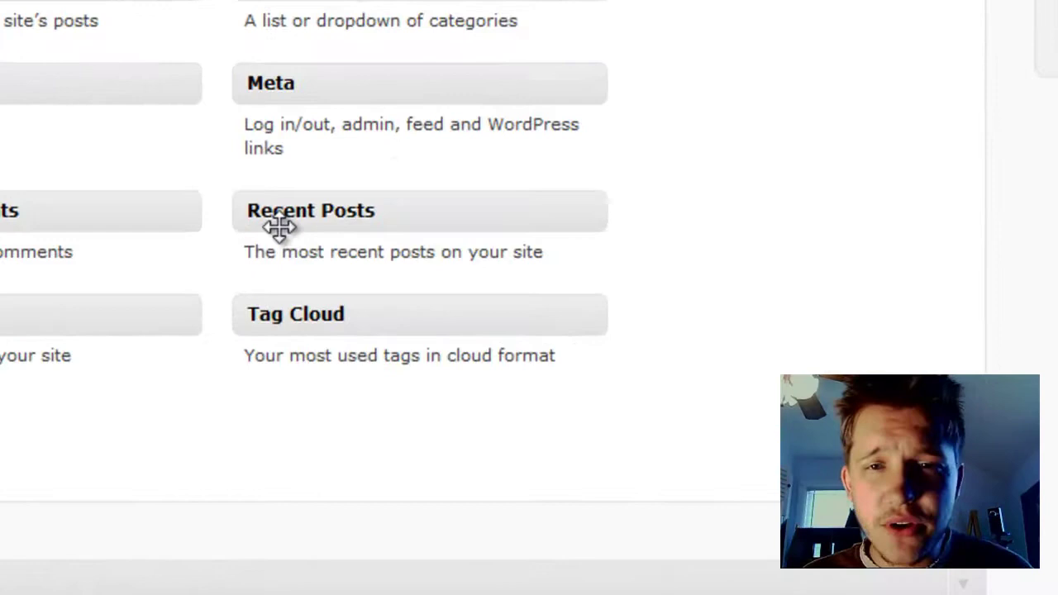
Add a Recent Posts widget titled "My Recent Blog Posts:" to Sidebar 1, save it, and move it above Categories.
drag(343, 195, 578, 93)
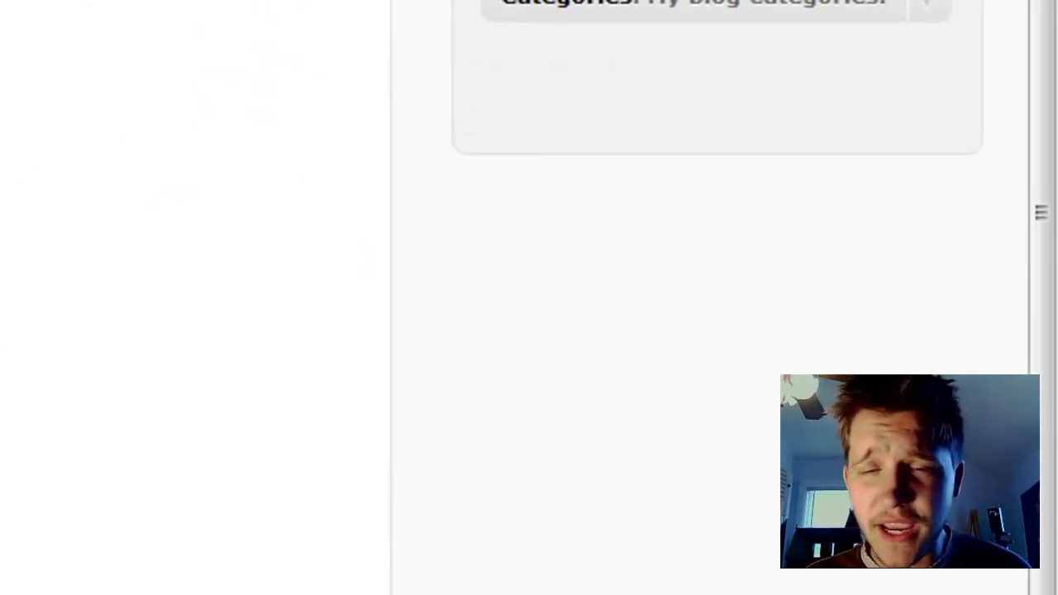
drag(231, 227, 789, 86)
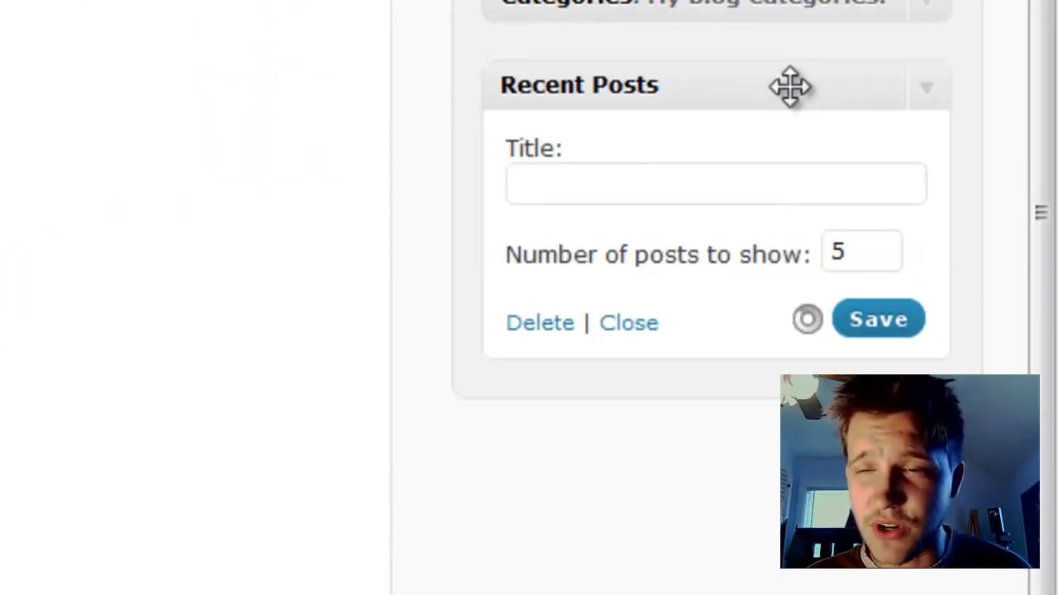
click(670, 173)
text(My Recen)
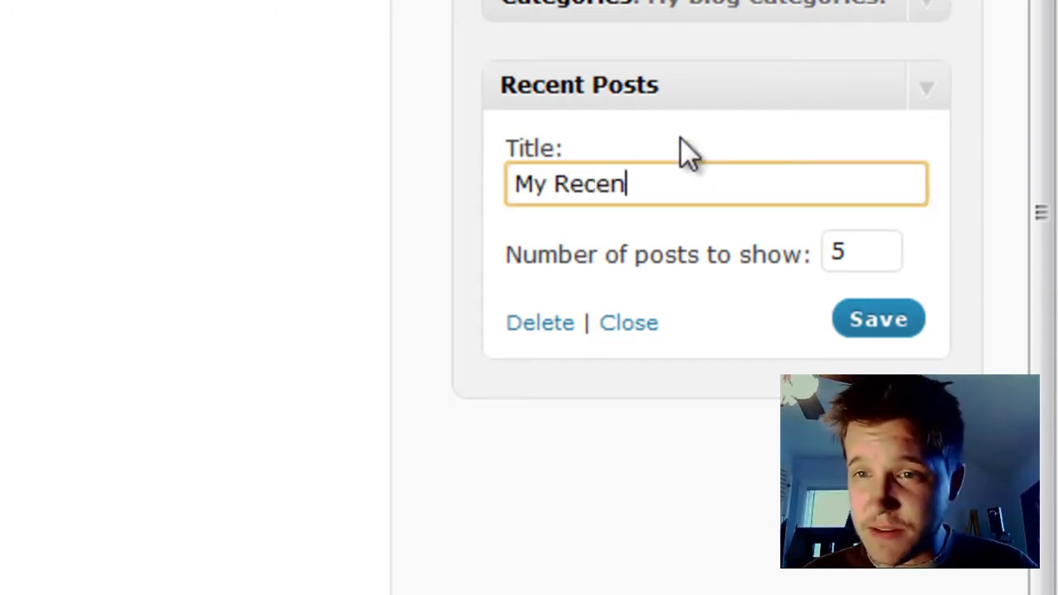
text(t Blog S)
key(BackSpace)
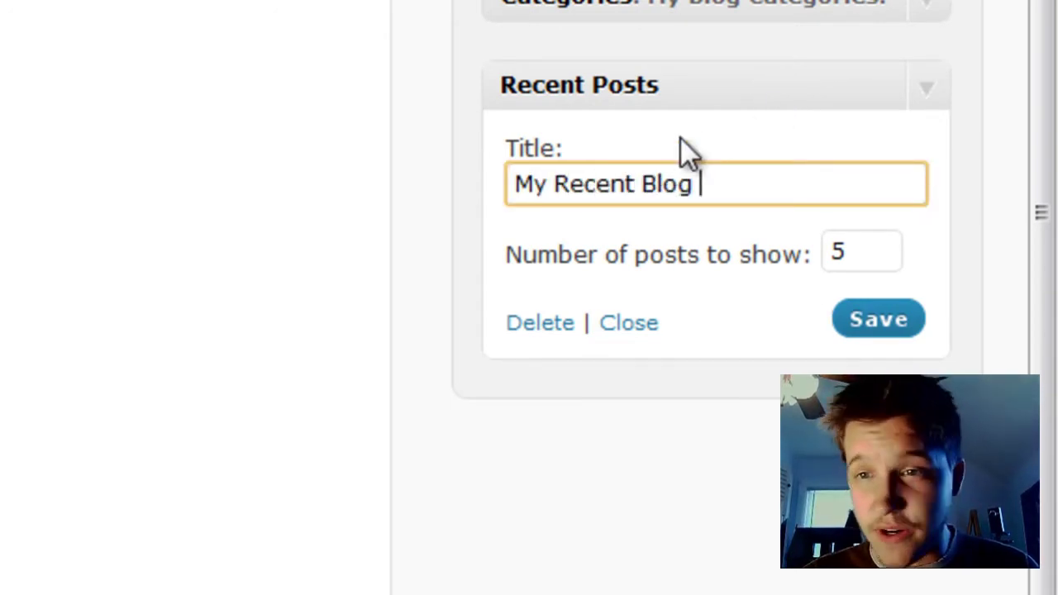
text(Posts:)
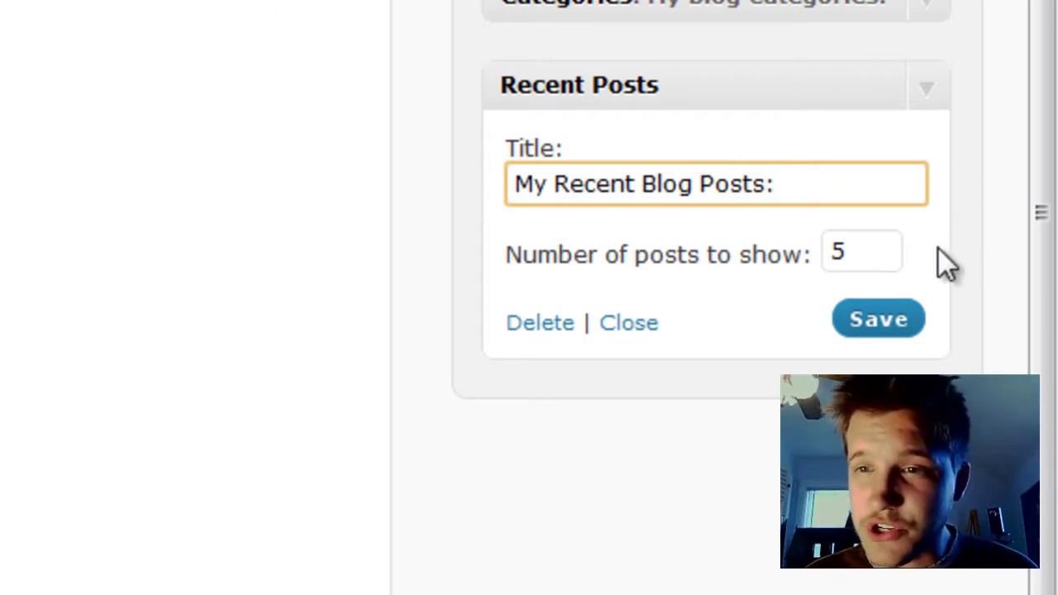
click(864, 255)
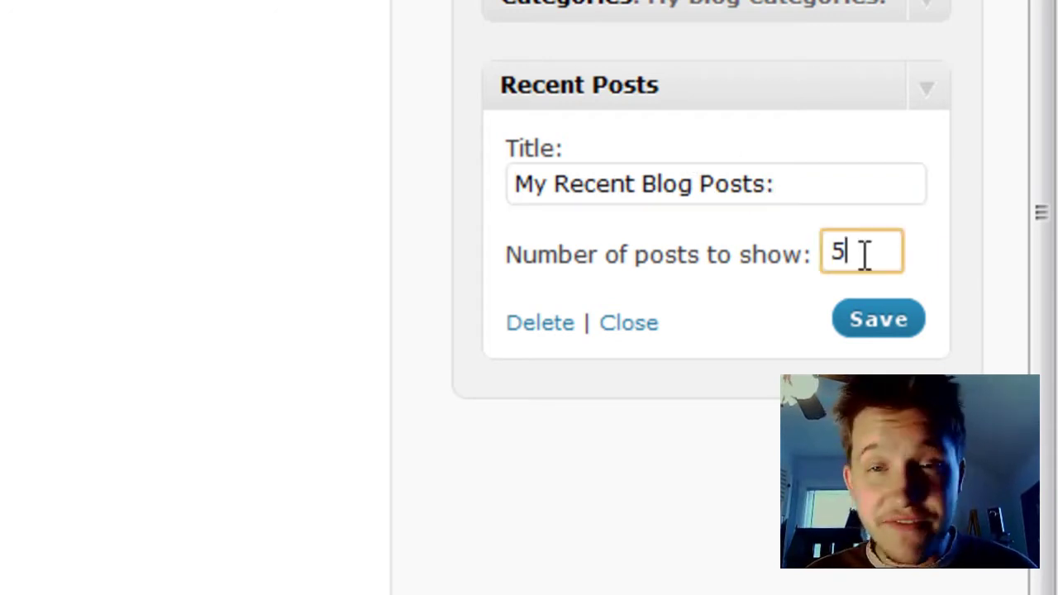
click(893, 337)
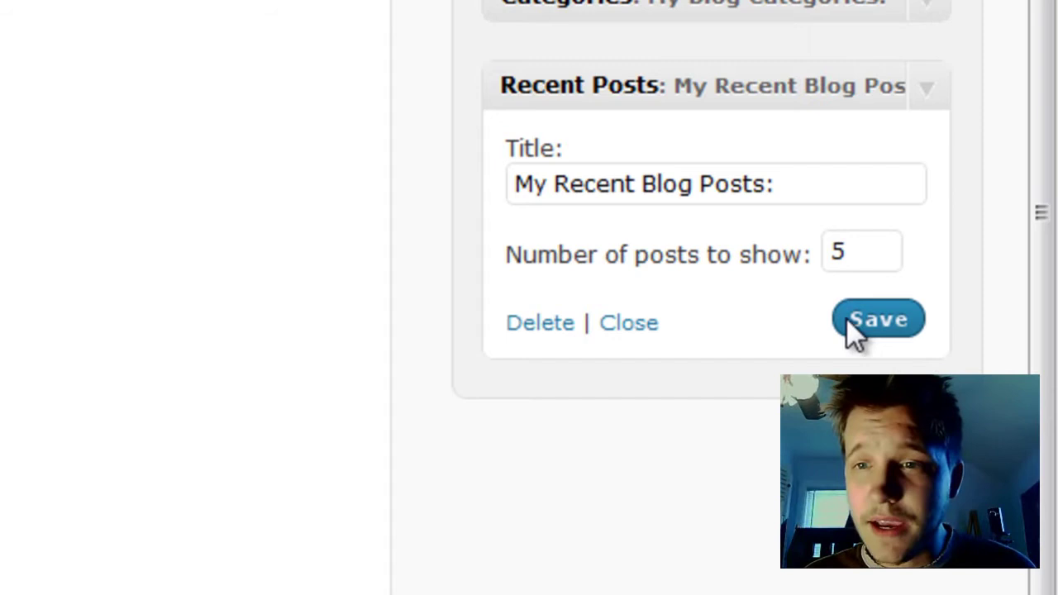
click(651, 324)
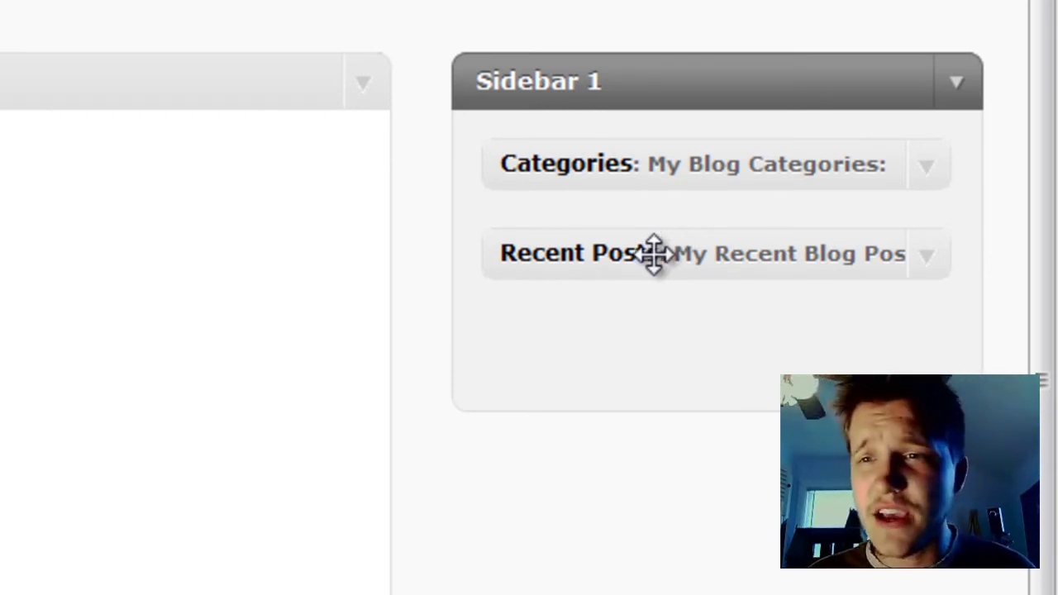
drag(656, 238, 658, 141)
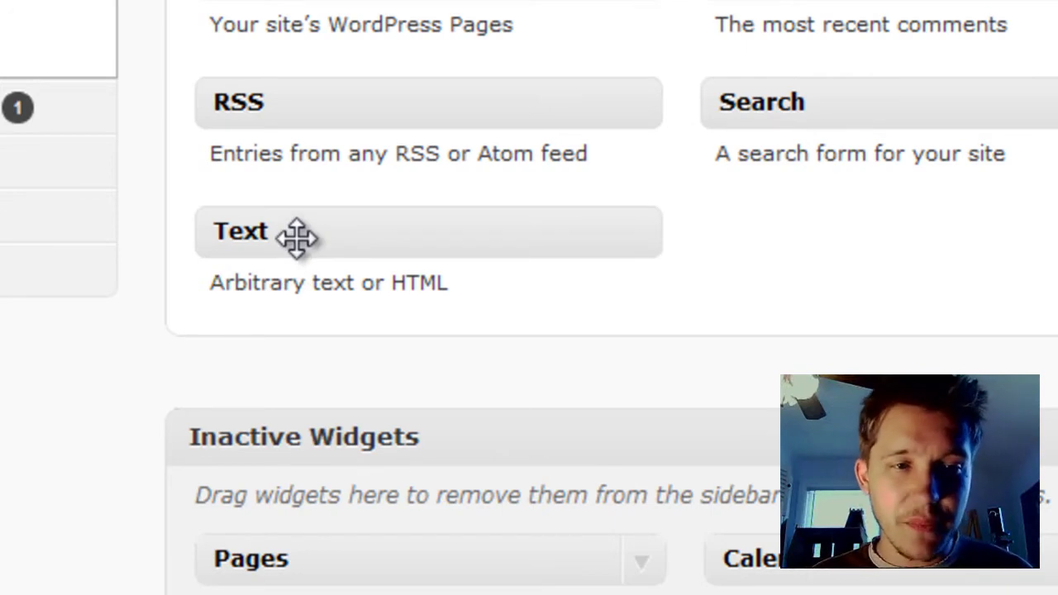
Add a Text widget above the other widgets in Sidebar 1 and title it "My Sponsors:".
drag(296, 236, 758, 108)
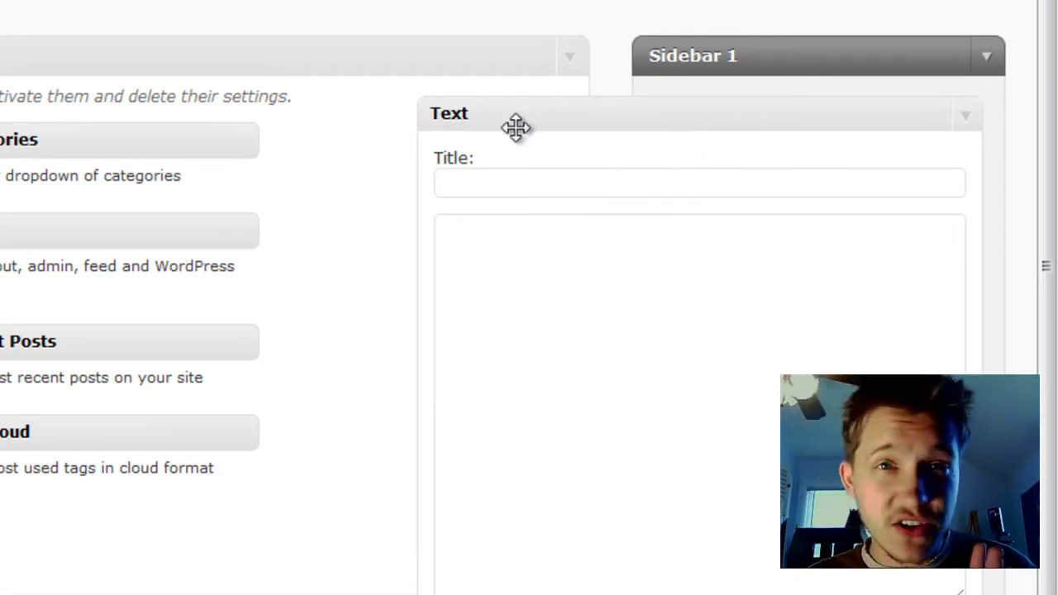
click(506, 179)
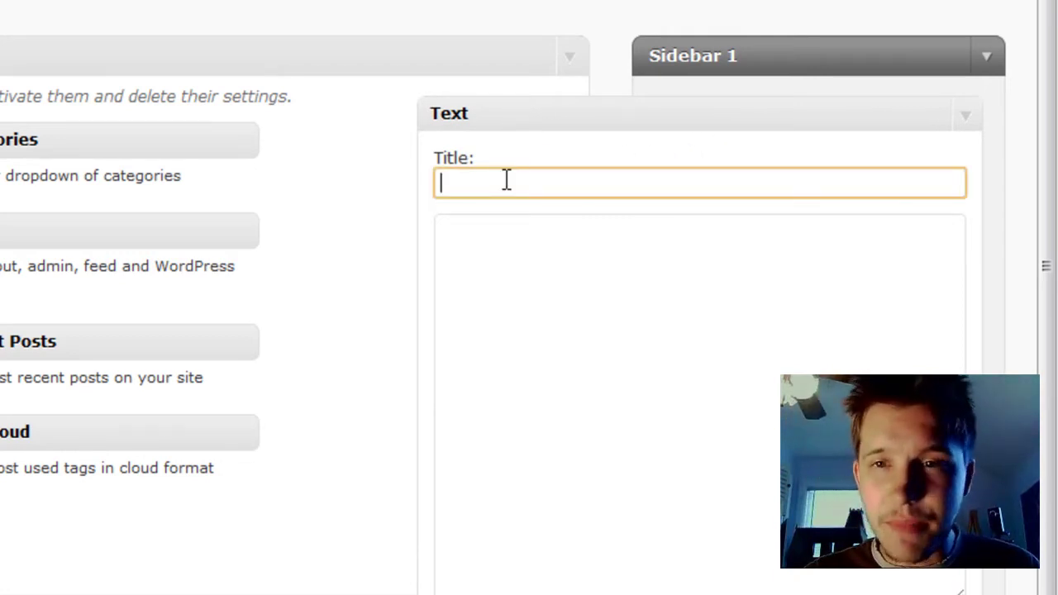
text(My Sponsors:)
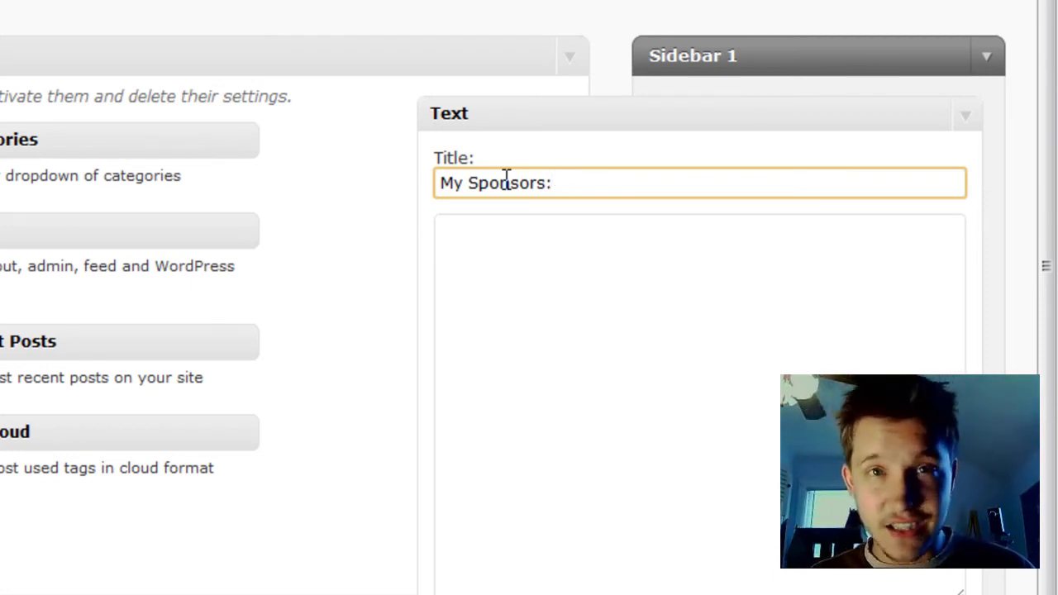
Enter "Here is where you'd paste your ad code." as the Text widget's content, then save and close the widget.
click(508, 247)
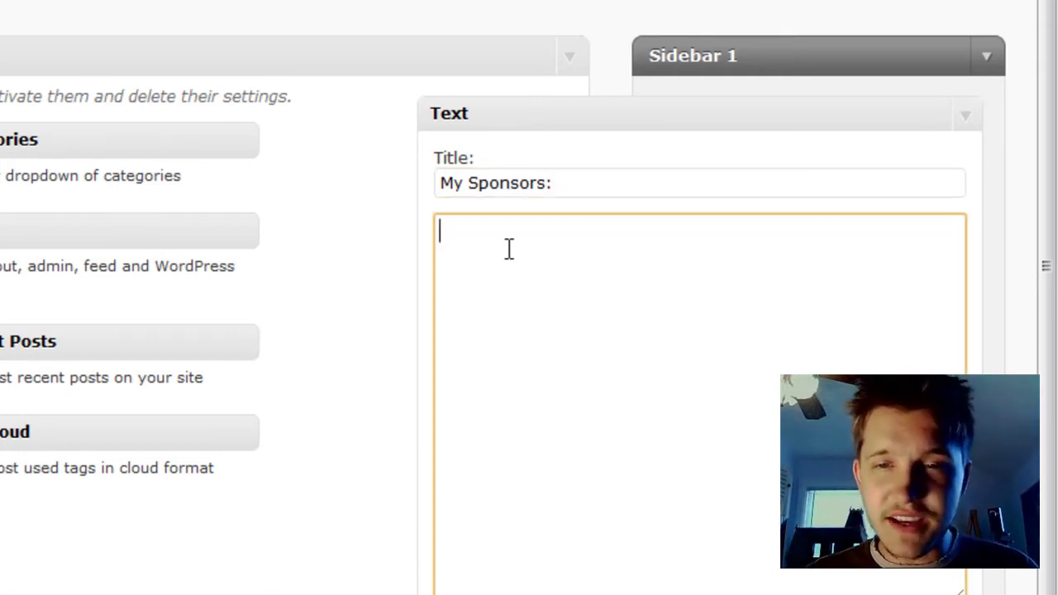
text(Hereis w)
key(BackSpace)
key(BackSpace)
key(BackSpace)
key(BackSpace)
text(w)
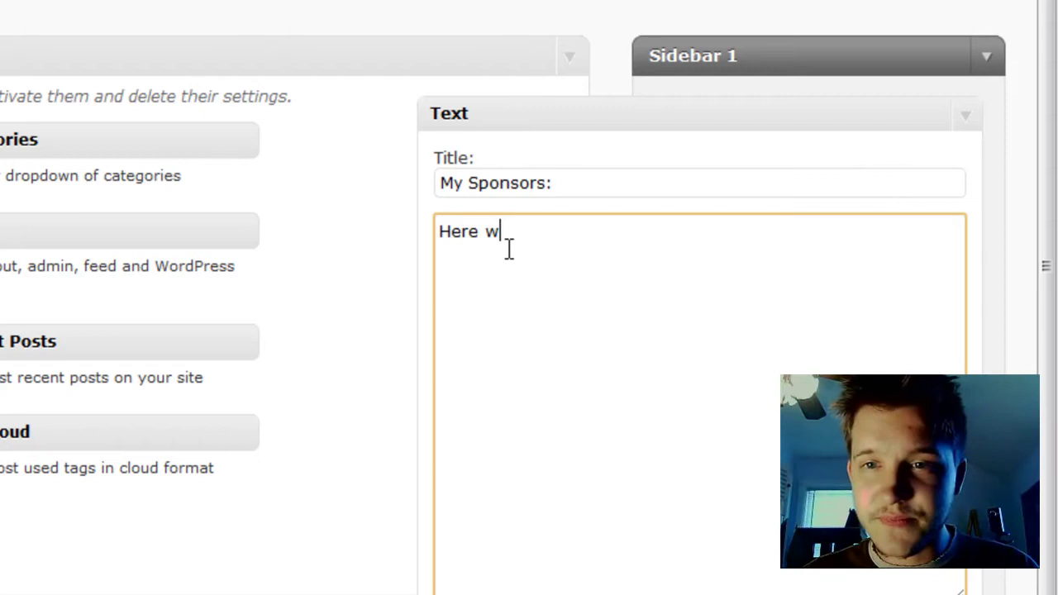
key(BackSpace)
text(is hwere)
key(BackSpace)
key(BackSpace)
key(BackSpace)
key(BackSpace)
key(BackSpace)
key(BackSpace)
key(BackSpace)
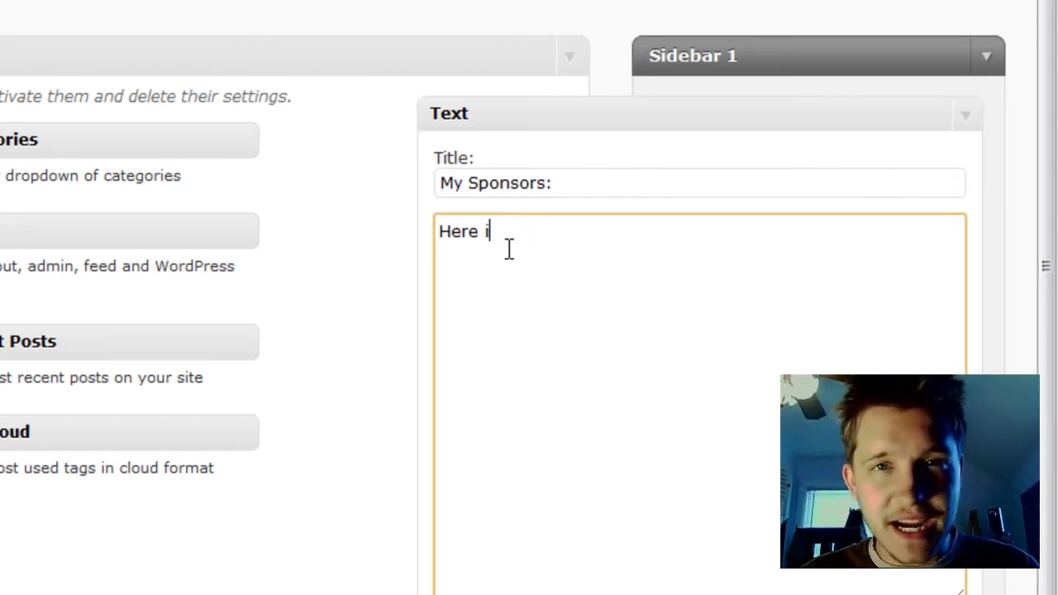
text(is where you'd past)
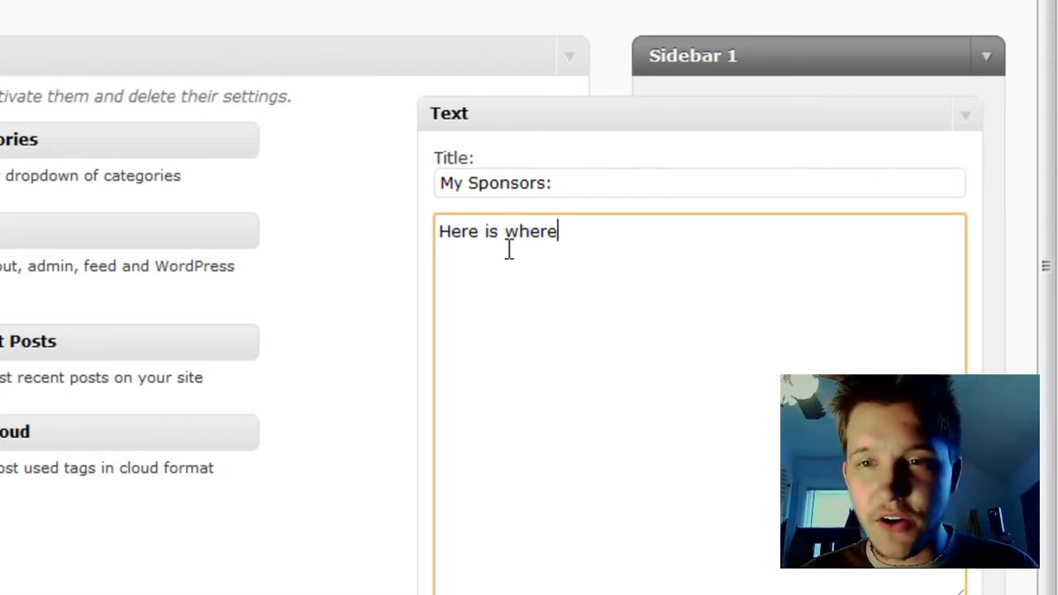
text(e your ad code.)
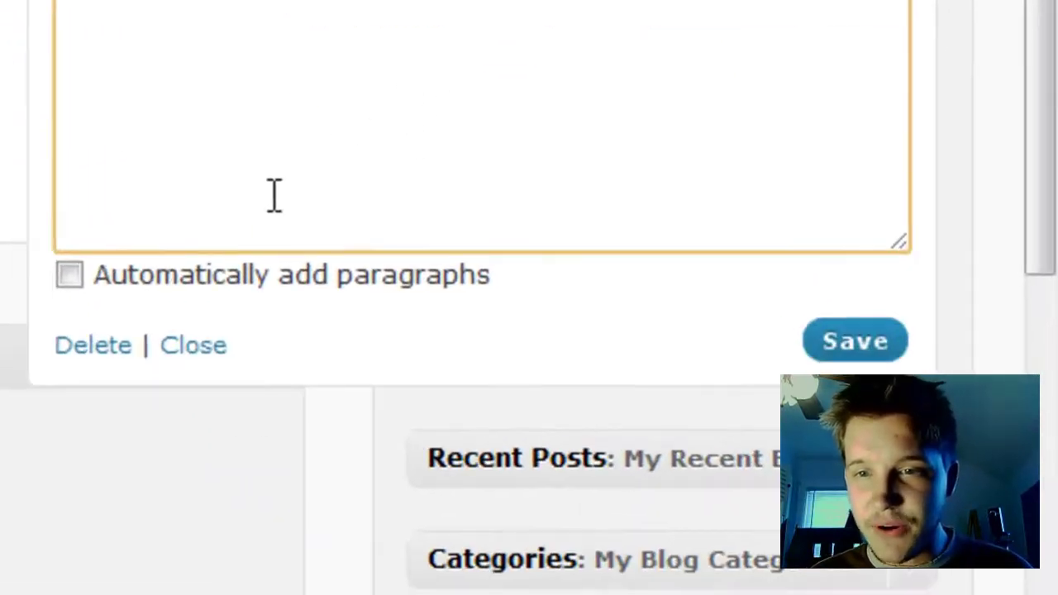
click(838, 289)
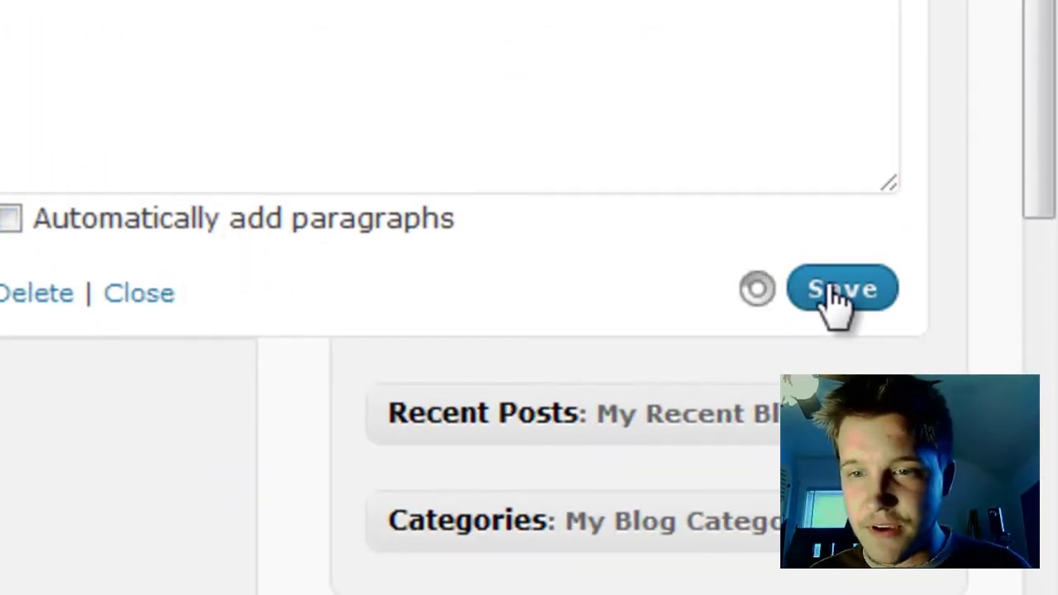
click(141, 292)
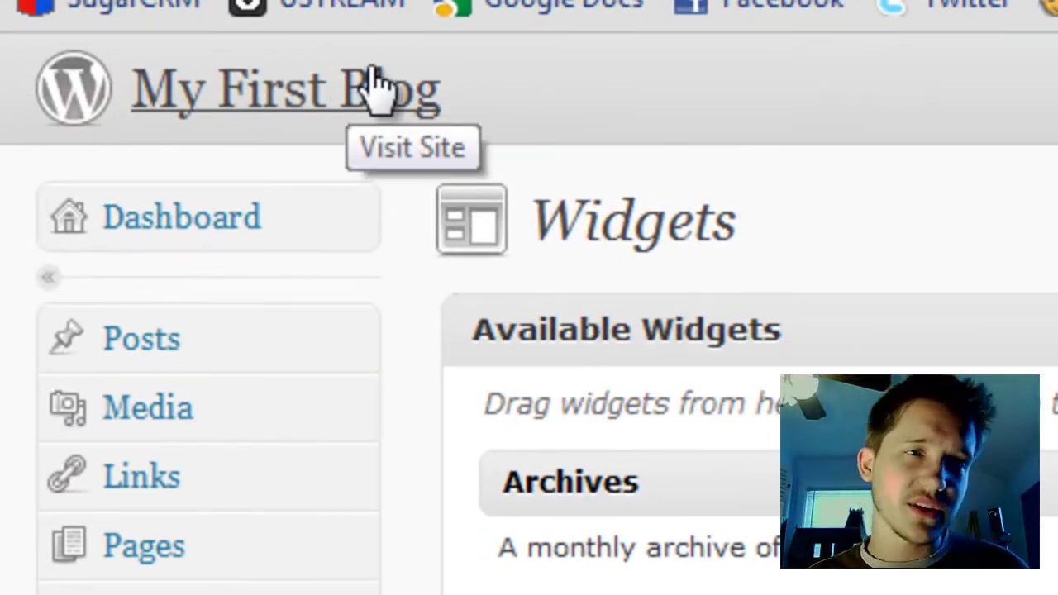
Visit the blog and examine the sponsors, recent posts and categories sections in its sidebar.
click(373, 84)
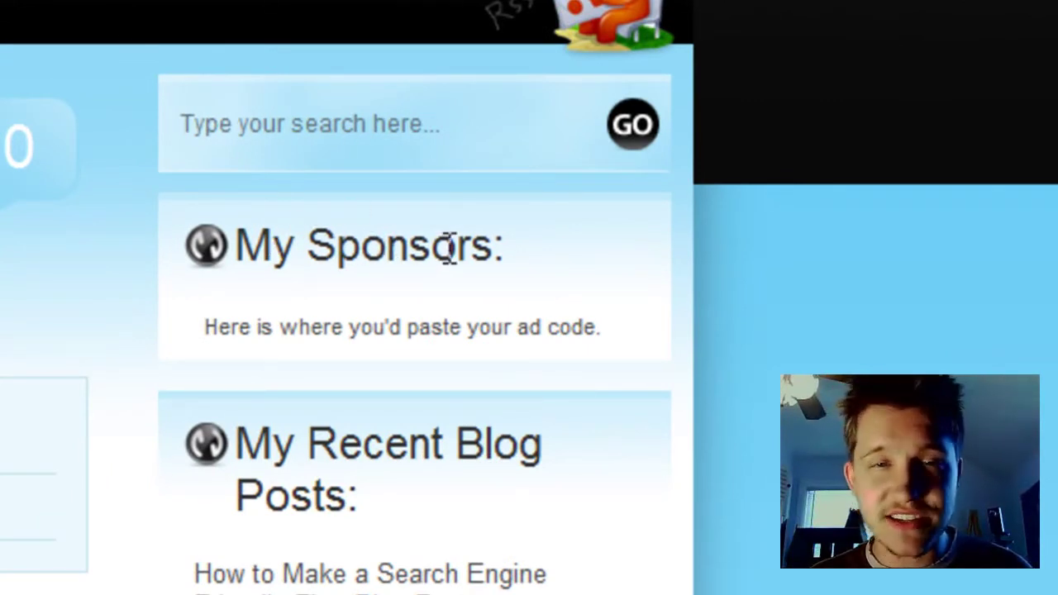
drag(230, 326, 597, 325)
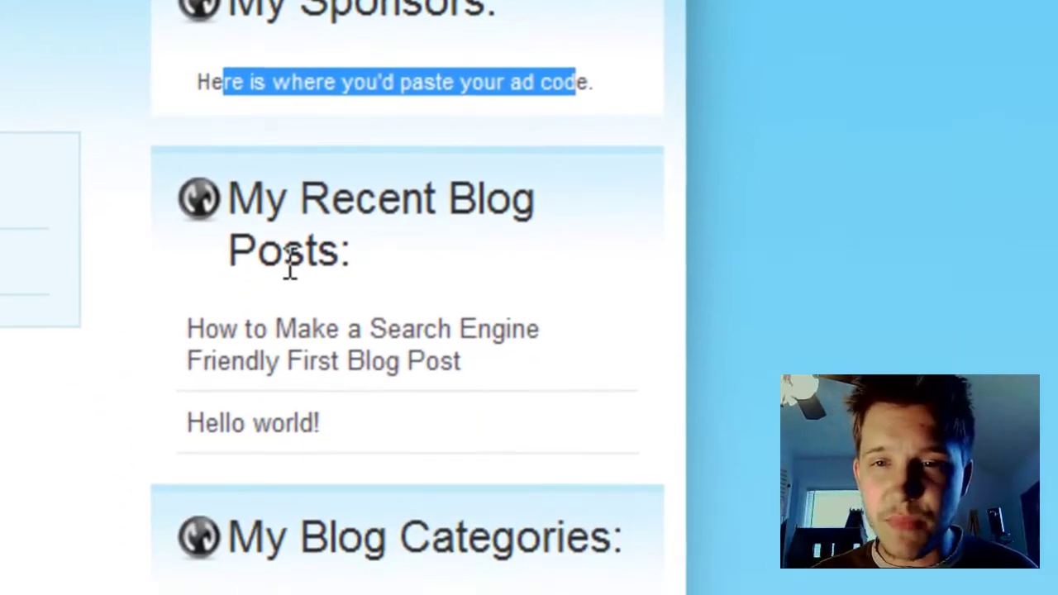
click(302, 543)
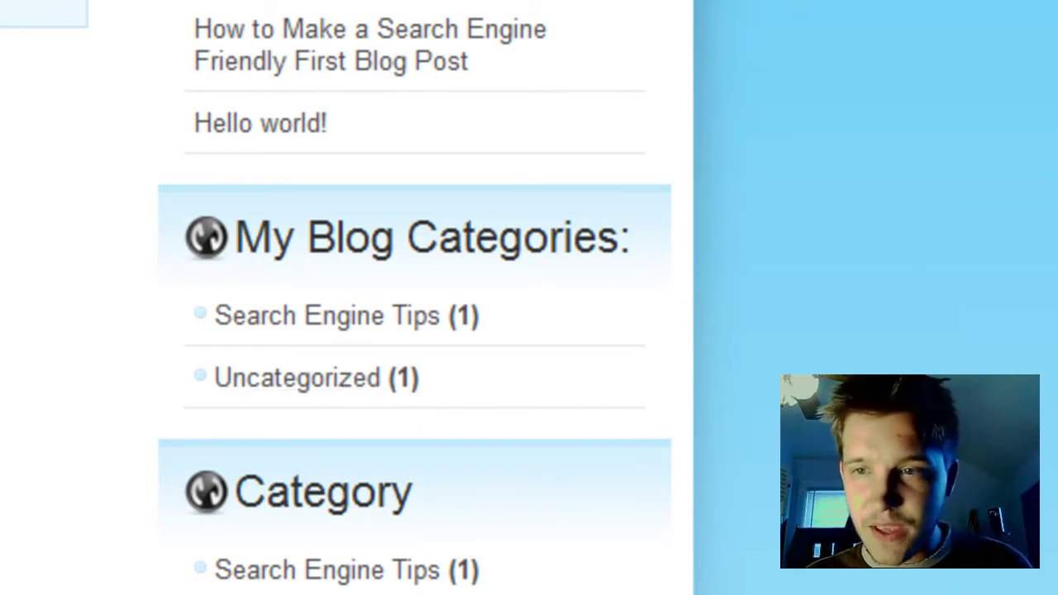
scroll(414, 298, down, 5)
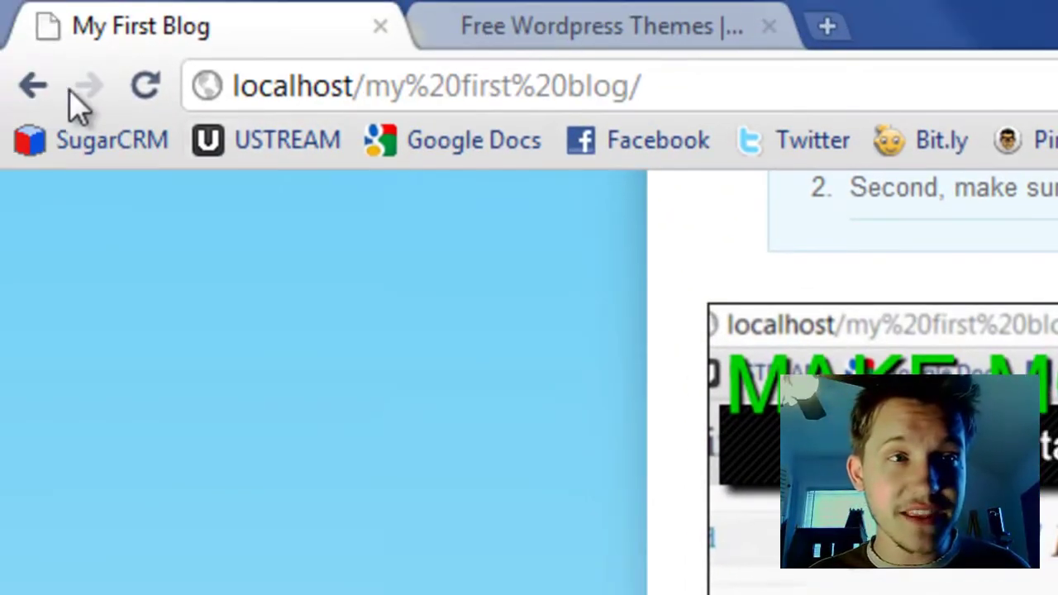
Return to the reloaded Widgets page, remove the Categories widget from Sidebar 1, and visit the blog again.
click(36, 95)
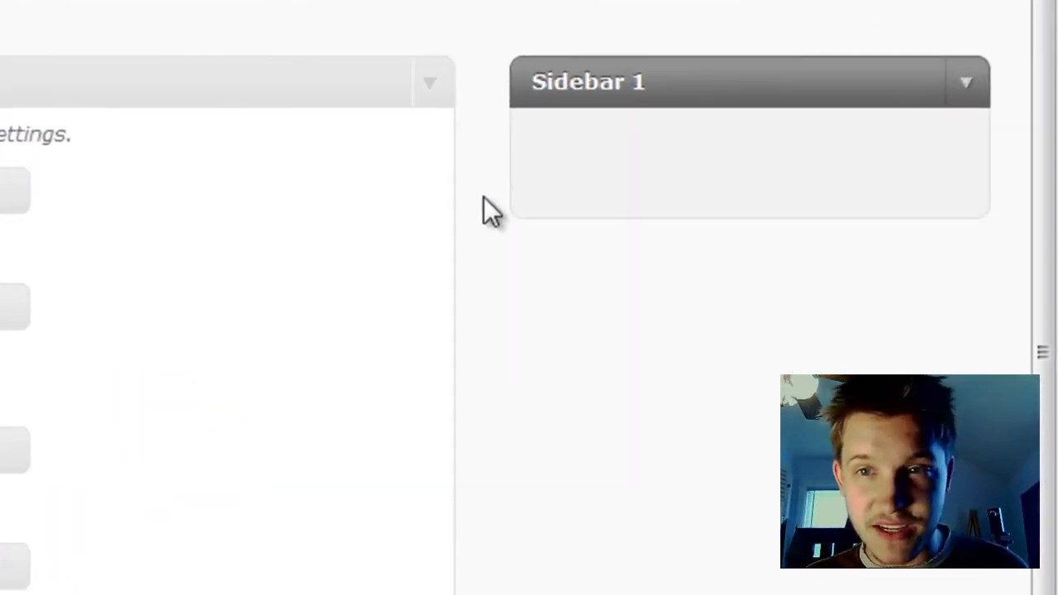
right_click(484, 196)
click(556, 304)
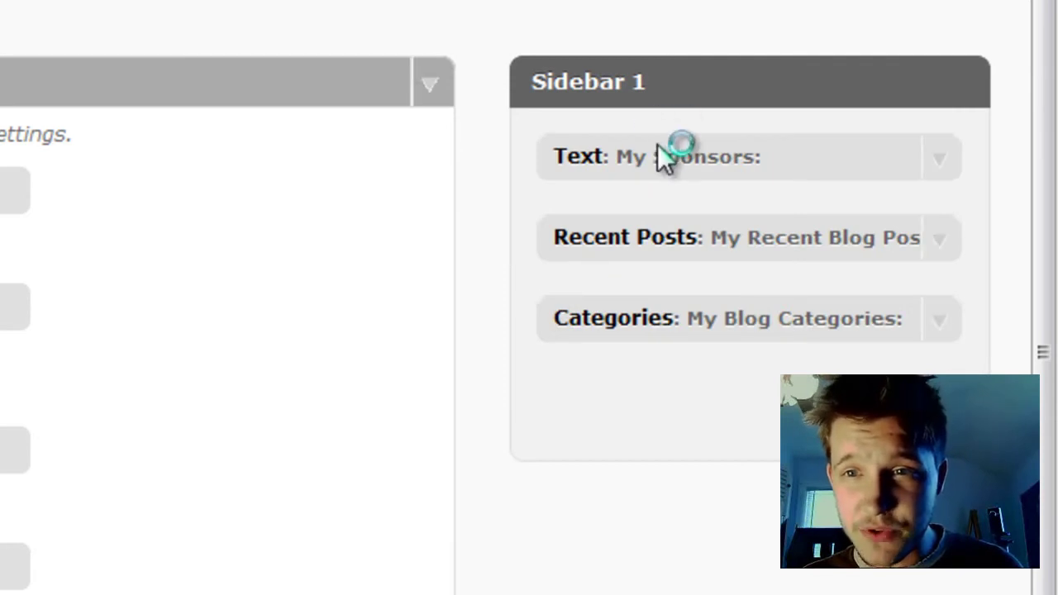
drag(670, 325, 237, 318)
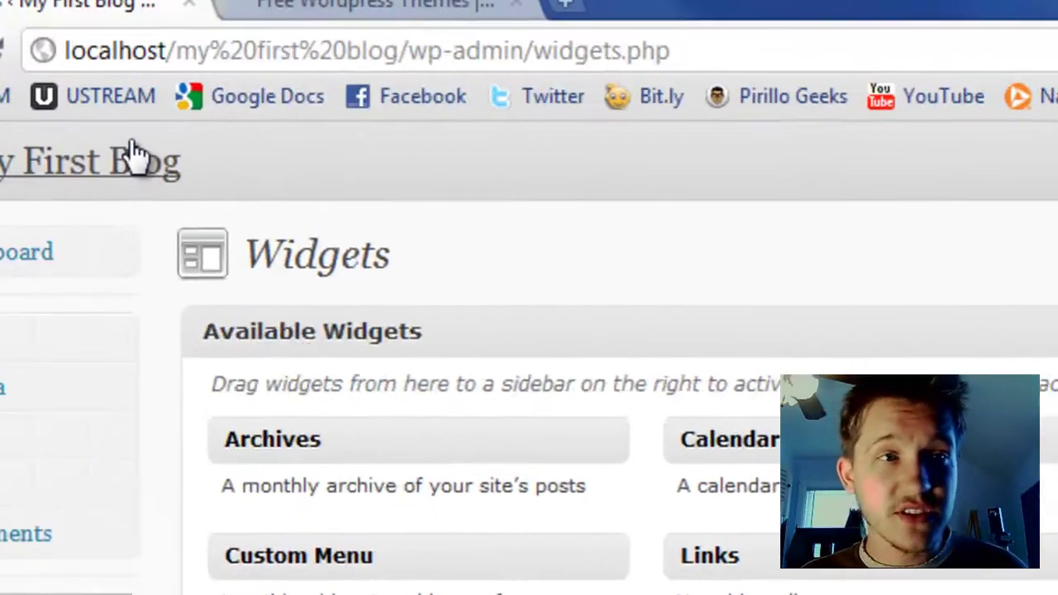
click(132, 149)
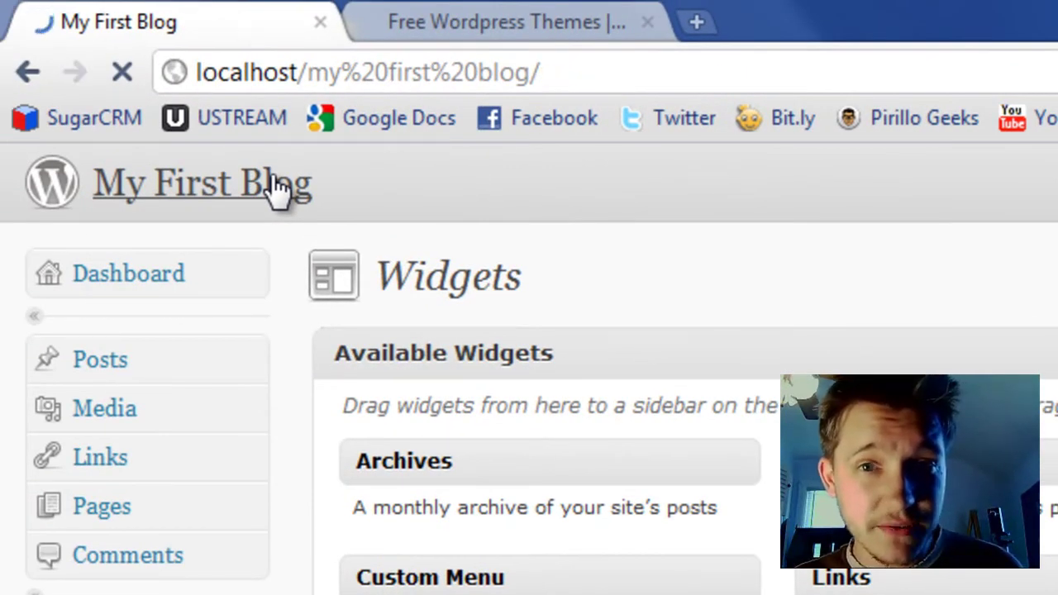